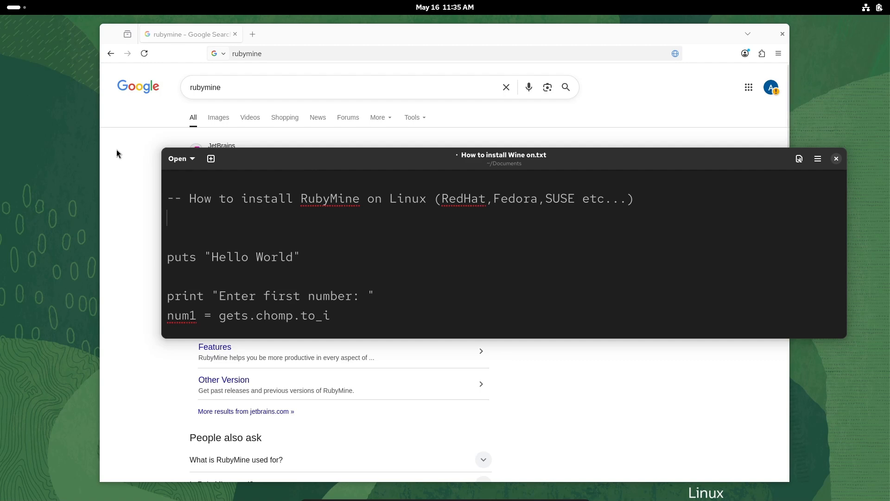
- Open the JetBrains RubyMine page from the Google results in the browser and accept all cookies
{"action": "left_click", "coordinate": [116, 149]}
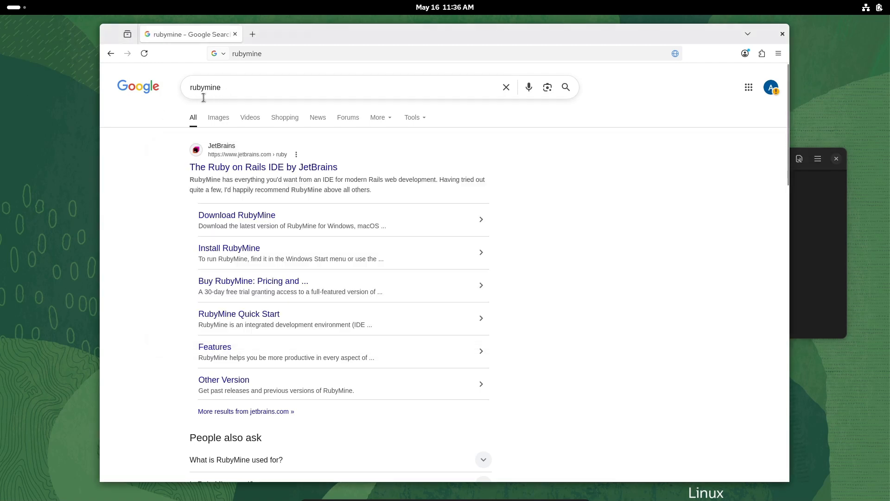
{"action": "left_click", "coordinate": [266, 171]}
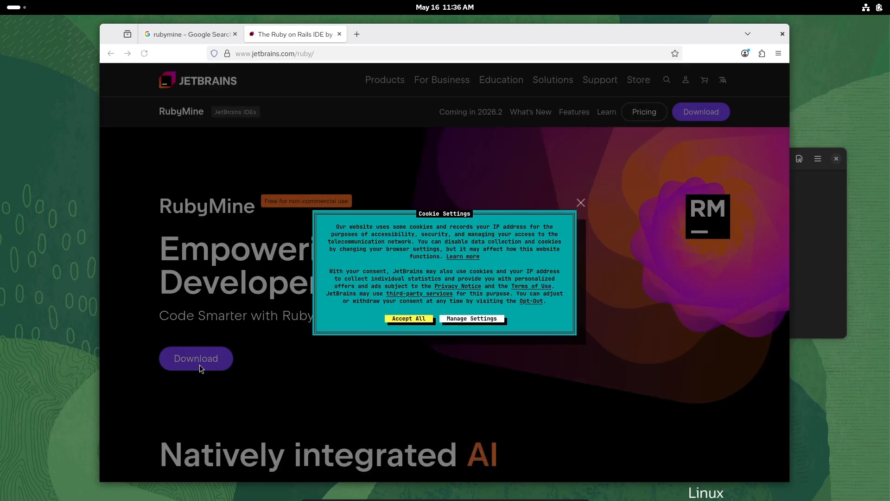
{"action": "left_click", "coordinate": [413, 319]}
- Download the .tar.gz (Linux) package of RubyMine from the JetBrains download page
{"action": "left_click", "coordinate": [183, 369]}
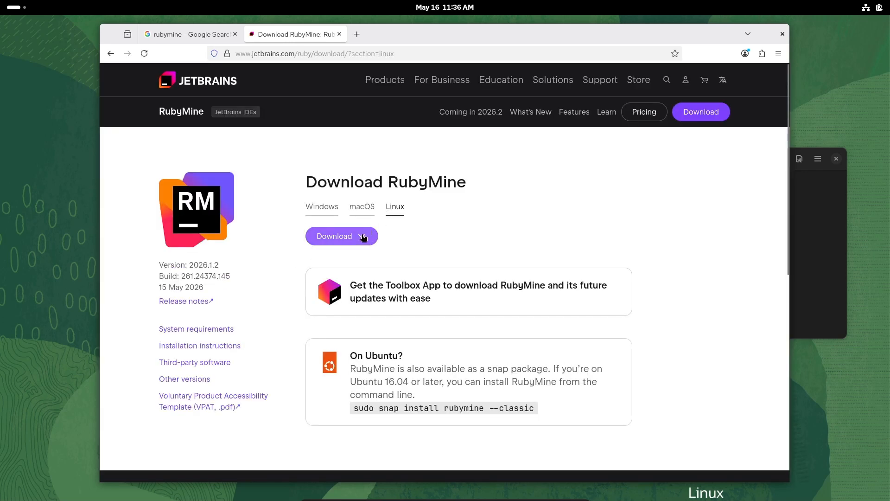
{"action": "left_click", "coordinate": [364, 237]}
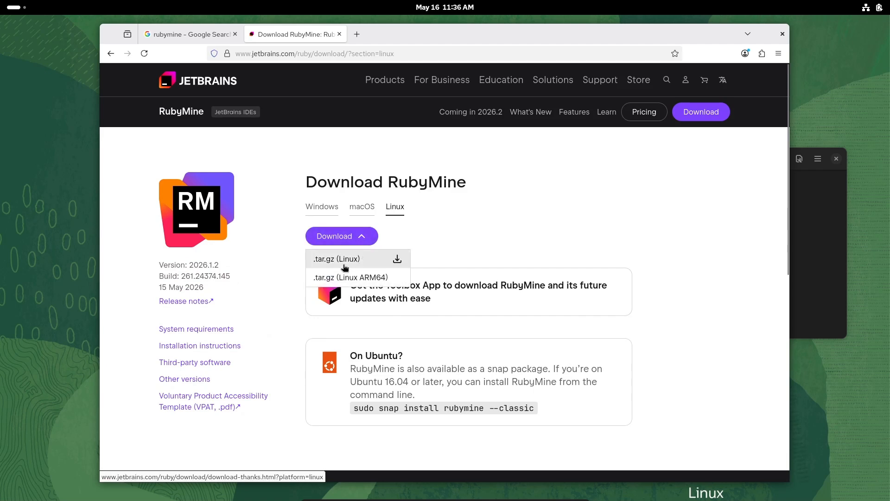
{"action": "left_click", "coordinate": [345, 267]}
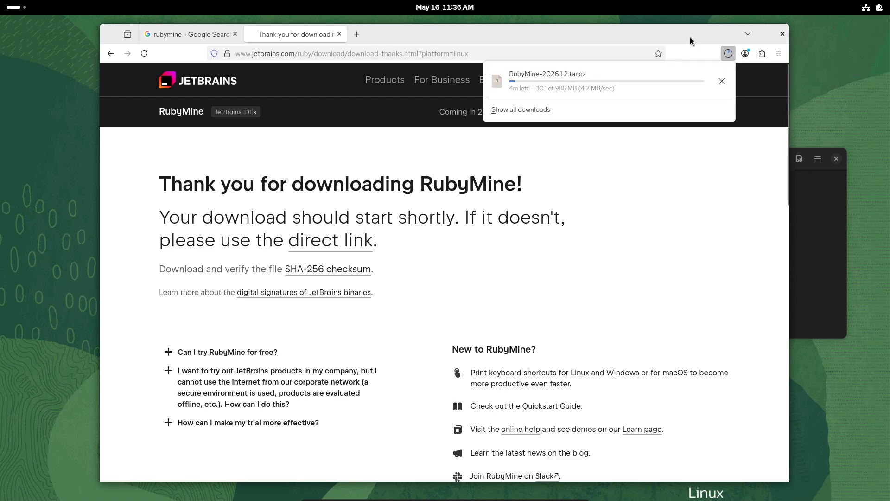
- Move the browser window aside, search the applications for "ter" and launch Terminal
{"action": "left_click_drag", "start_coordinate": [394, 33], "coordinate": [743, 80]}
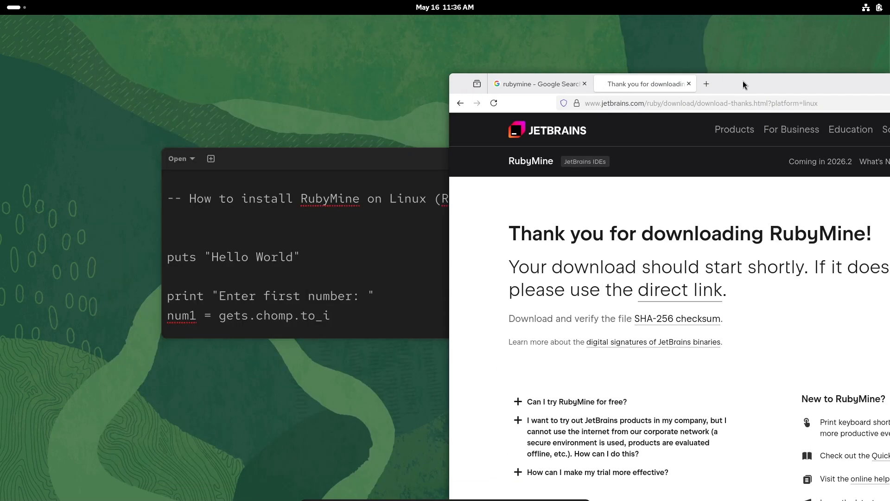
{"action": "left_click", "coordinate": [31, 7]}
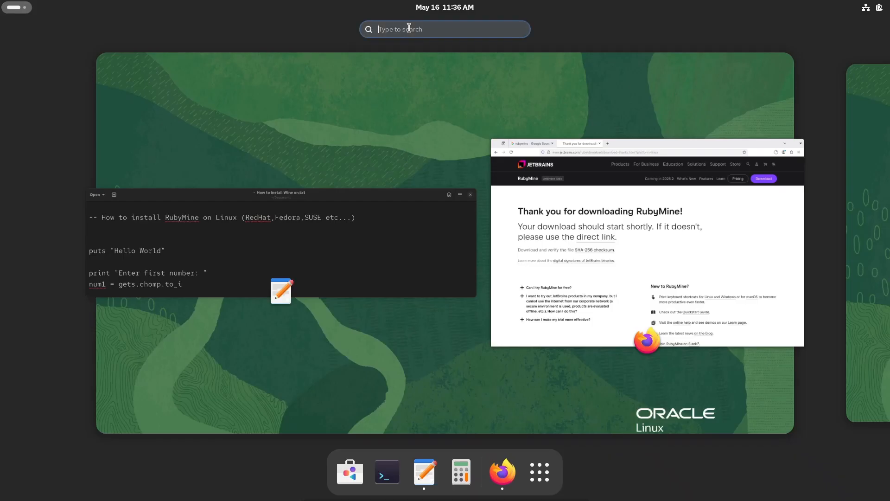
{"action": "type", "text": "ter"}
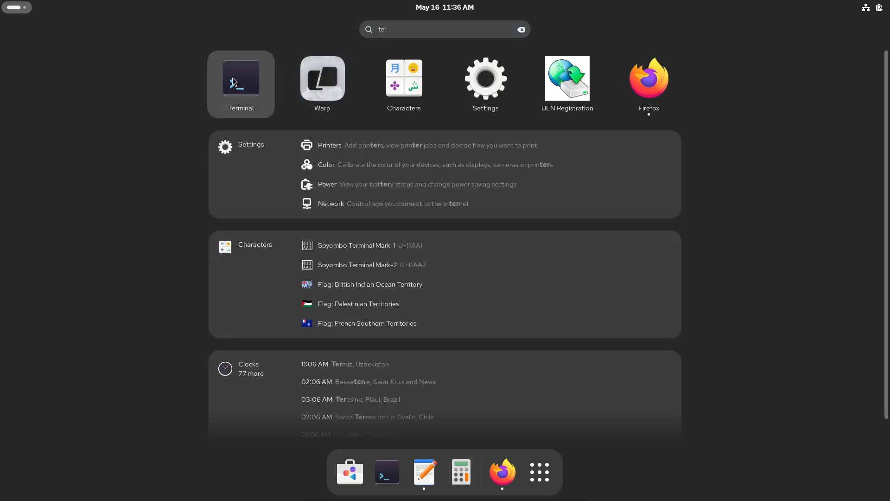
{"action": "left_click", "coordinate": [233, 81]}
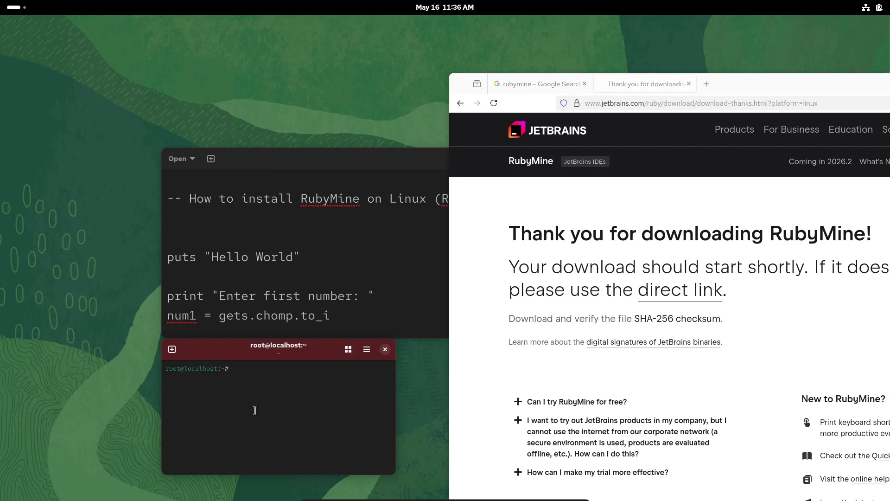
- Place the terminal window above the text note, enlarge its text and resize it to 64 × 8
{"action": "left_click_drag", "start_coordinate": [242, 348], "coordinate": [247, 99]}
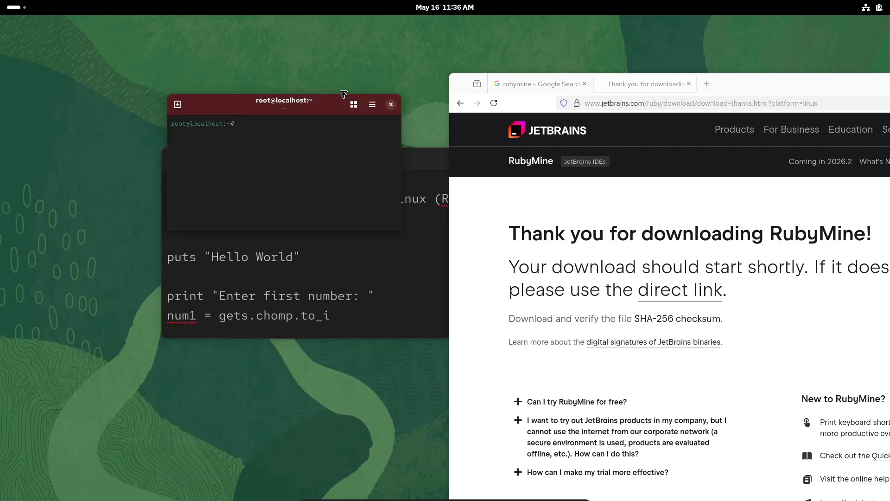
{"action": "left_click", "coordinate": [371, 104]}
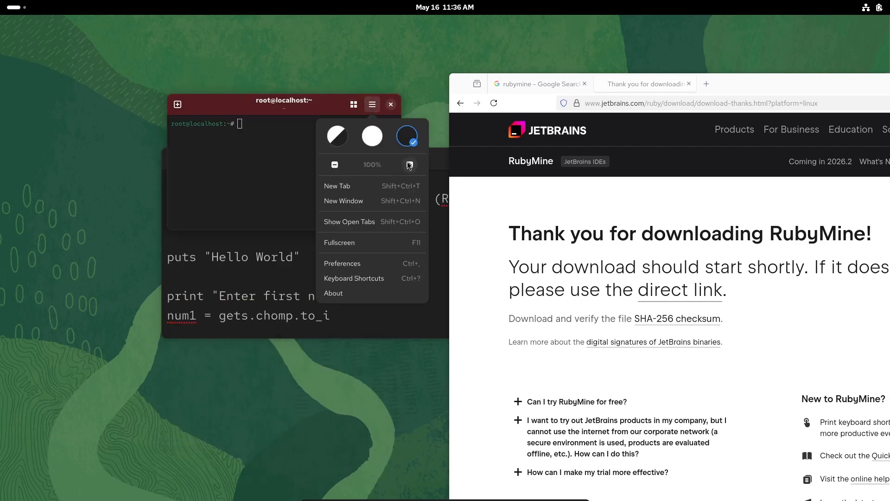
{"action": "left_click", "coordinate": [410, 164]}
{"action": "left_click", "coordinate": [410, 165]}
{"action": "left_click", "coordinate": [274, 153]}
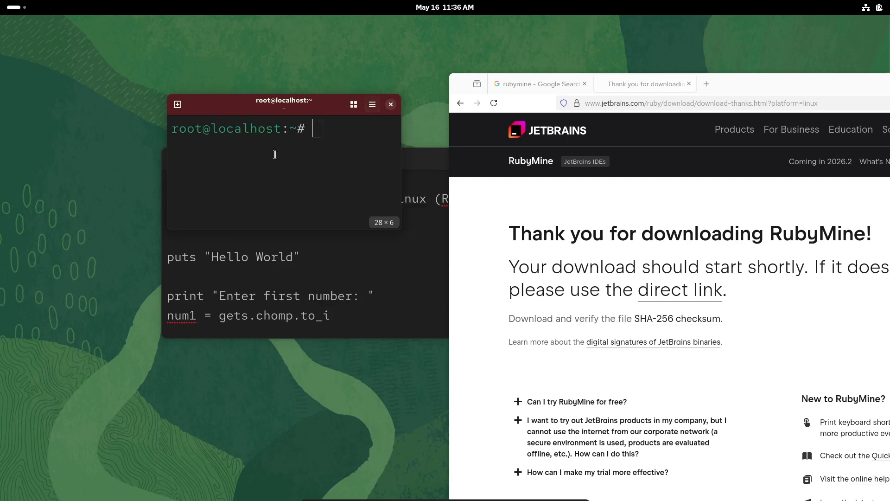
{"action": "left_click_drag", "start_coordinate": [403, 225], "coordinate": [682, 270]}
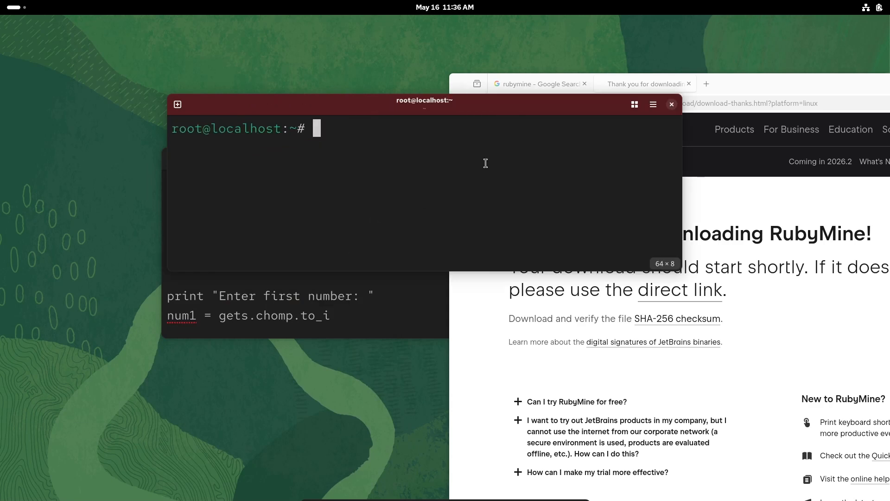
- Check the installed Ruby version with "ruby --version" and close the terminal
{"action": "type", "text": "rub"}
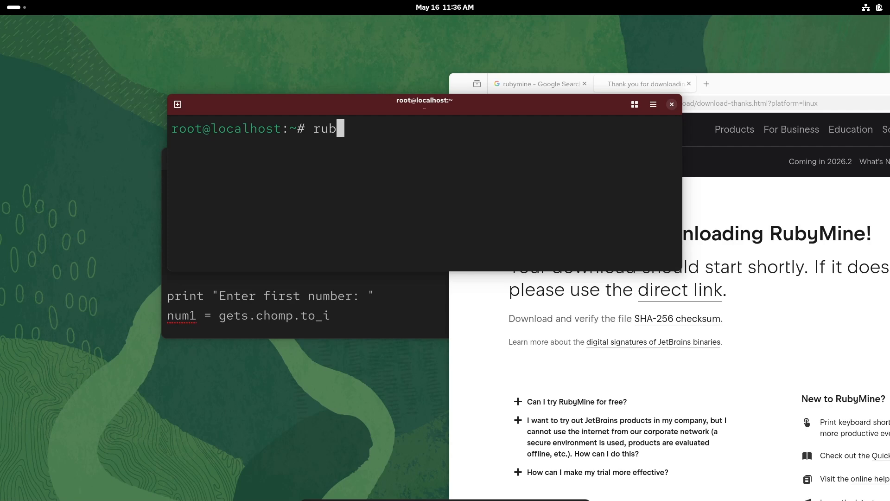
{"action": "type", "text": "y --version"}
{"action": "key", "text": "Return"}
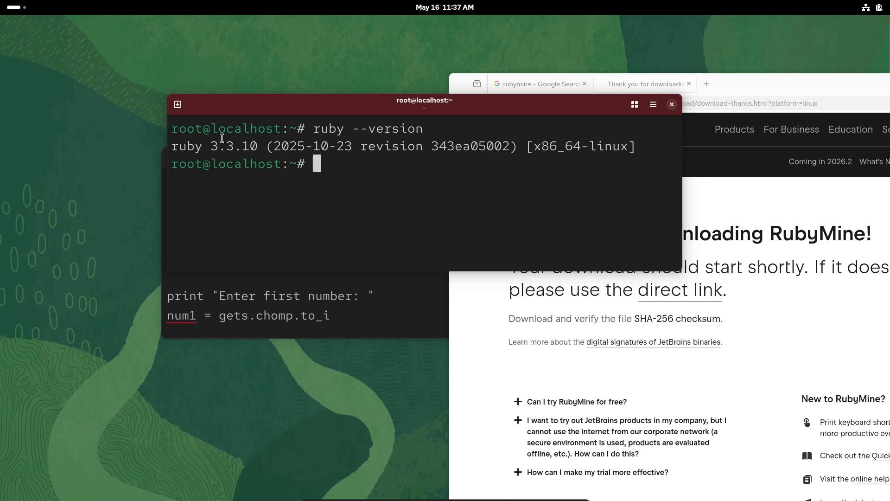
{"action": "left_click", "coordinate": [672, 104]}
- Bring the browser window back into view and show the downloaded RubyMine-2026.1.2.tar.gz in its folder
{"action": "left_click_drag", "start_coordinate": [746, 88], "coordinate": [453, 86]}
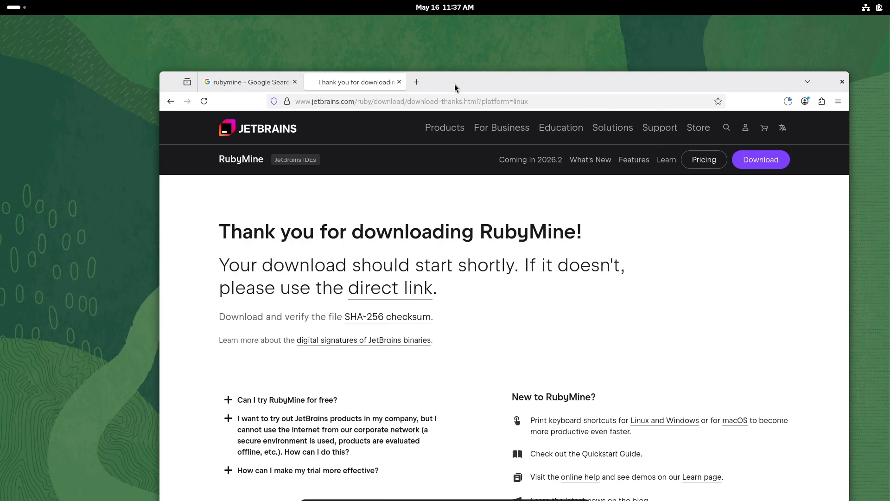
{"action": "left_click", "coordinate": [790, 105]}
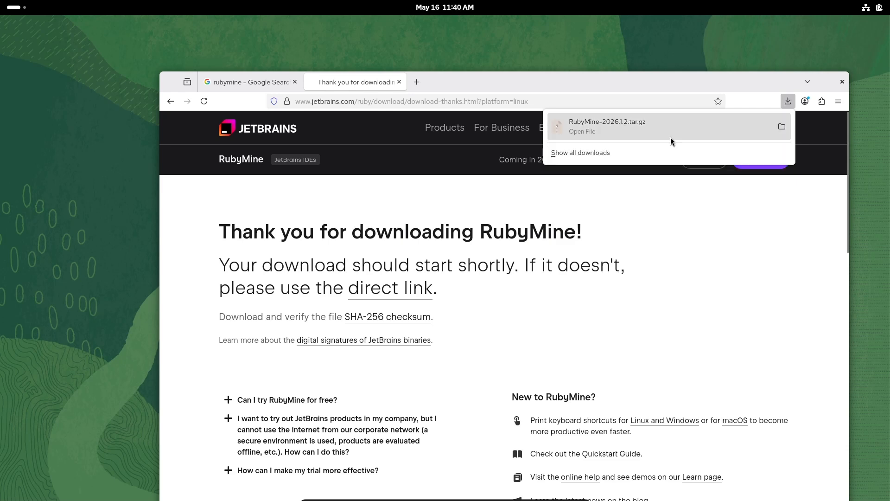
{"action": "left_click", "coordinate": [782, 127]}
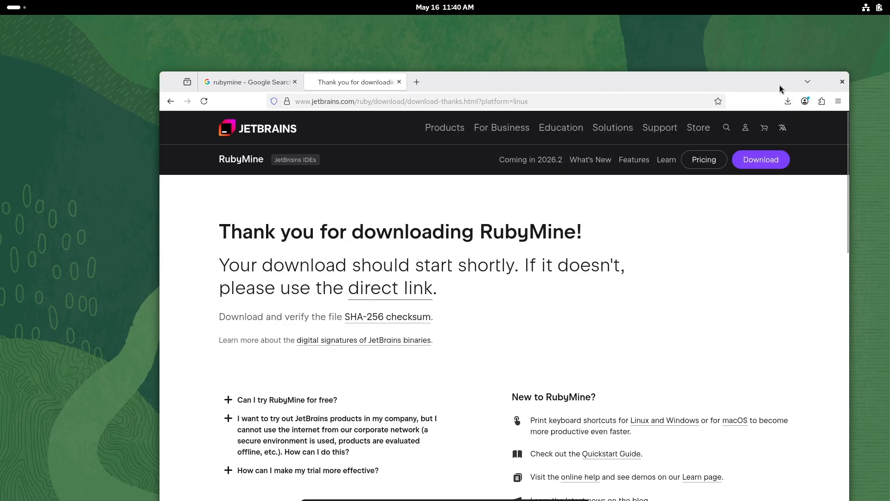
- Uncover the Downloads folder and extract RubyMine-2026.1.2.tar.gz there
{"action": "left_click_drag", "start_coordinate": [479, 83], "coordinate": [859, 77]}
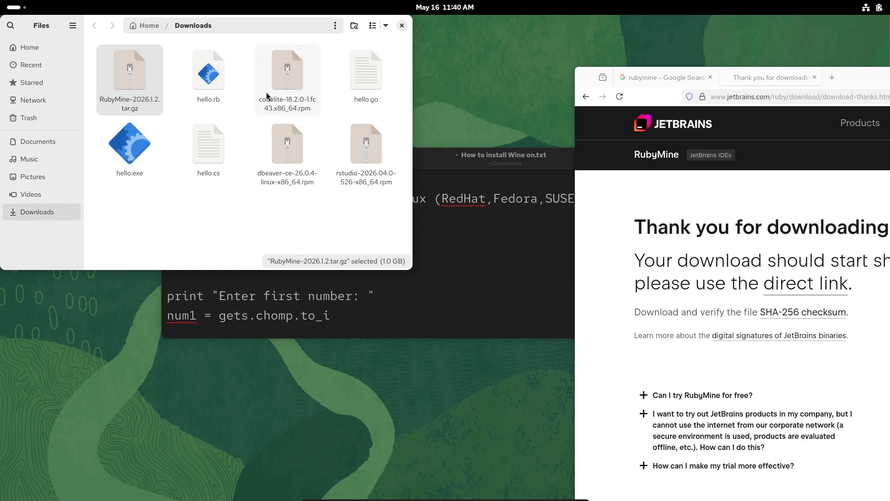
{"action": "right_click", "coordinate": [126, 85]}
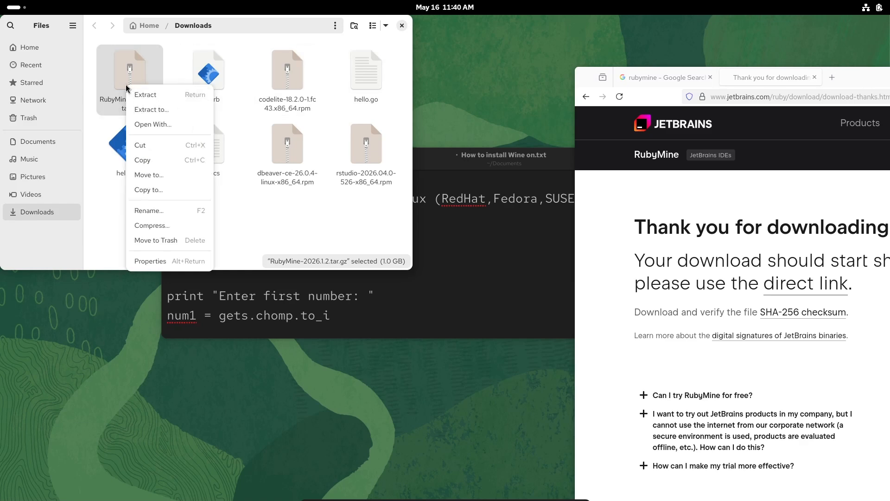
{"action": "left_click", "coordinate": [149, 95]}
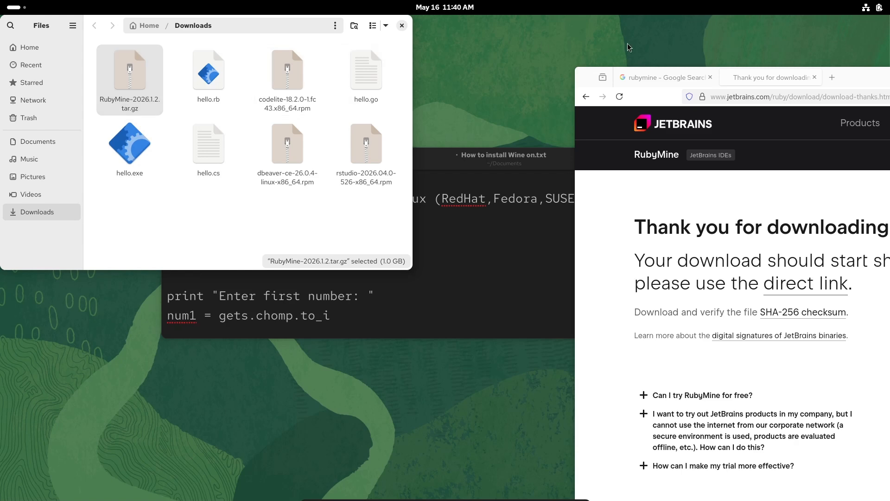
- Bring the browser window fully back into view and close it
{"action": "left_click_drag", "start_coordinate": [865, 86], "coordinate": [514, 77]}
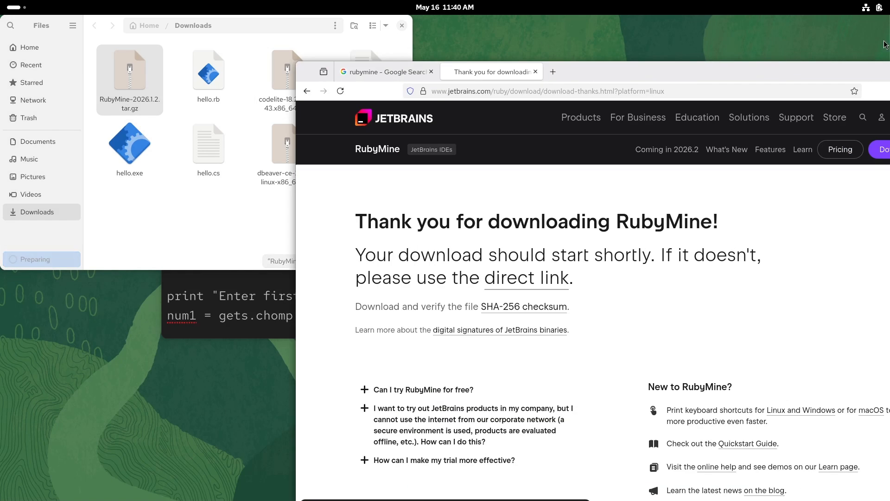
{"action": "left_click_drag", "start_coordinate": [830, 76], "coordinate": [657, 77]}
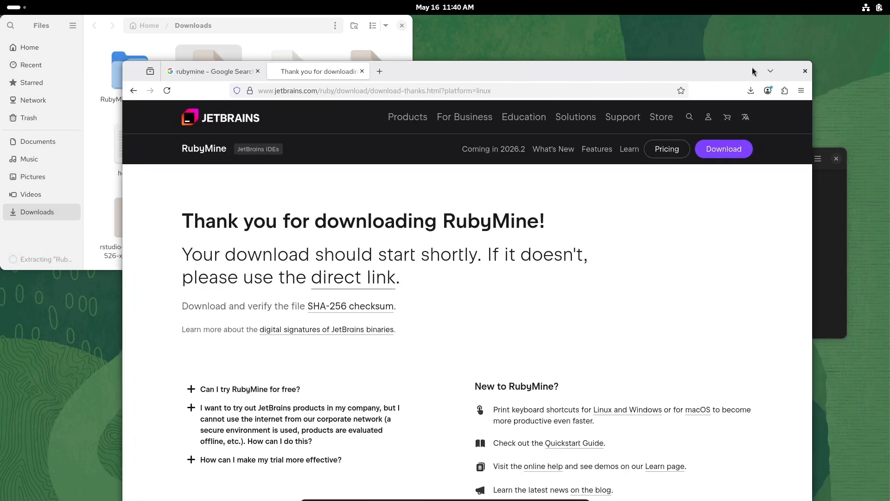
{"action": "left_click", "coordinate": [805, 74]}
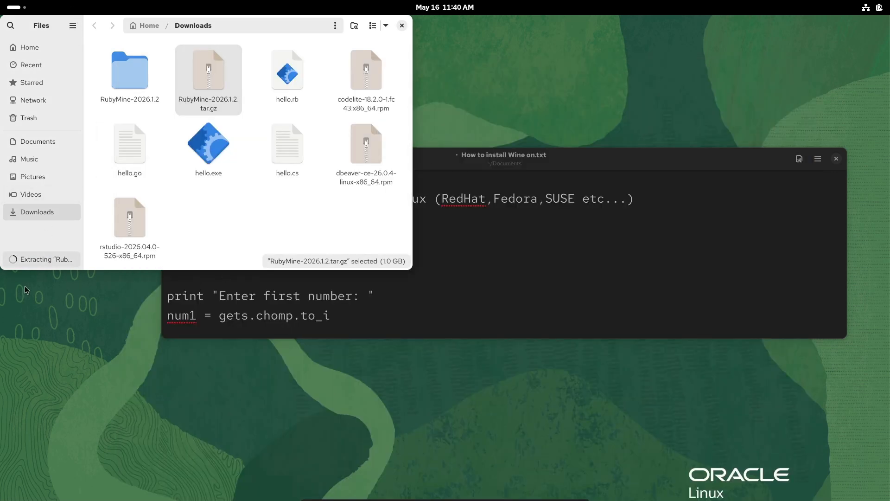
- Check the extraction progress, open the bin folder inside RubyMine-2026.1.2 and enlarge the file manager window
{"action": "left_click", "coordinate": [29, 260]}
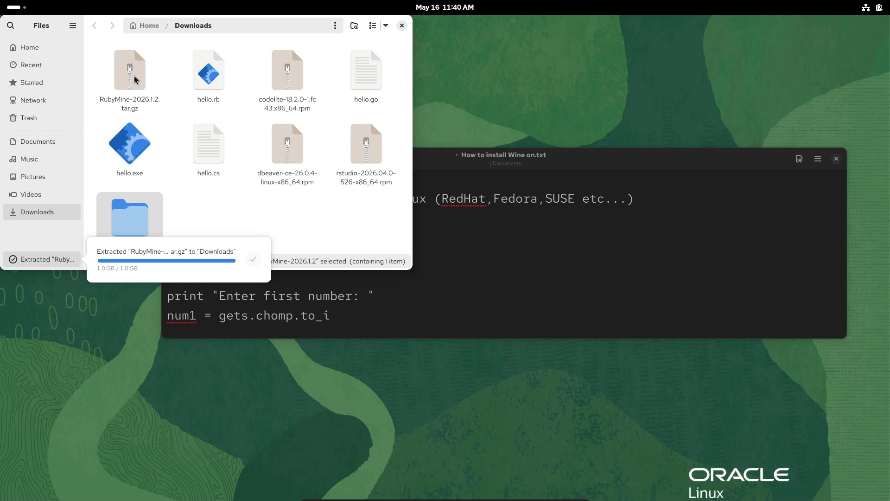
{"action": "left_click", "coordinate": [214, 218]}
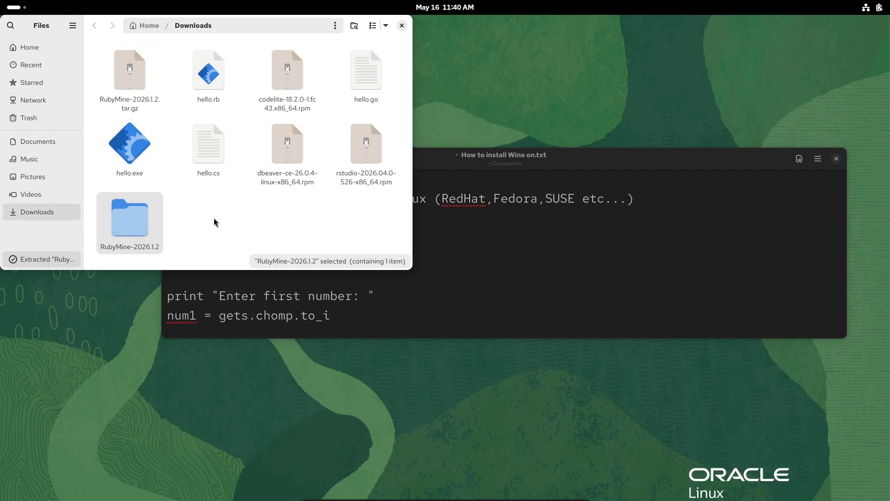
{"action": "double_click", "coordinate": [141, 232]}
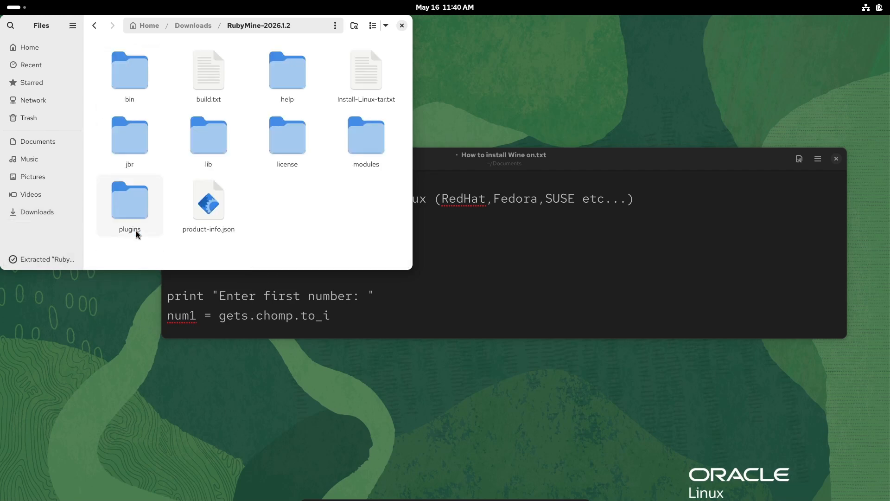
{"action": "double_click", "coordinate": [112, 66]}
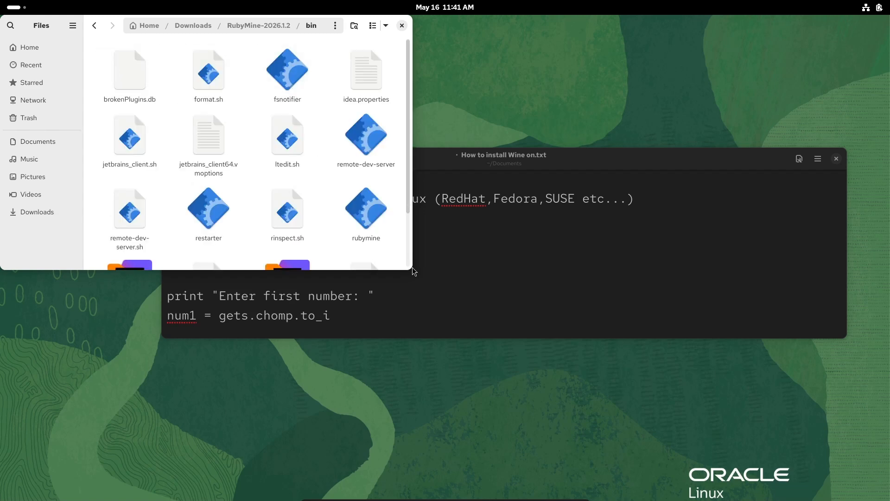
{"action": "left_click_drag", "start_coordinate": [409, 269], "coordinate": [607, 355]}
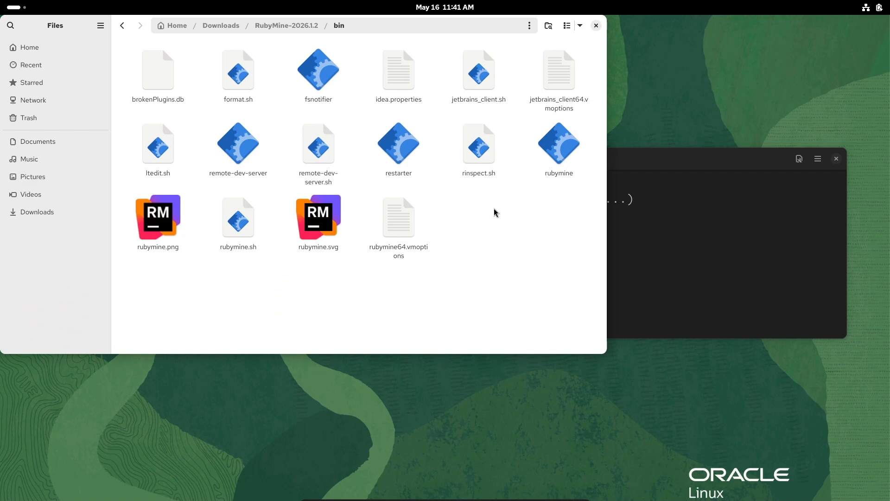
- Run the rubymine executable in the bin folder and move the file manager and text note windows aside
{"action": "left_click", "coordinate": [560, 146]}
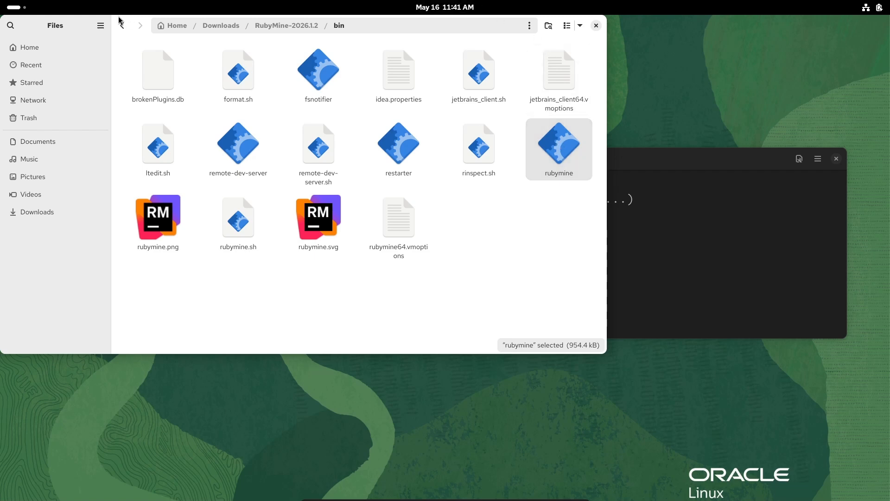
{"action": "left_click_drag", "start_coordinate": [83, 21], "coordinate": [40, 128]}
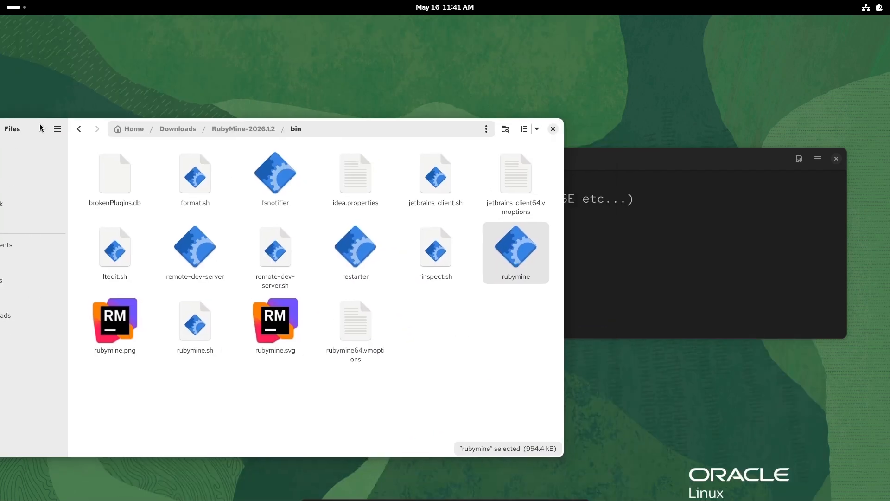
{"action": "left_click", "coordinate": [589, 164]}
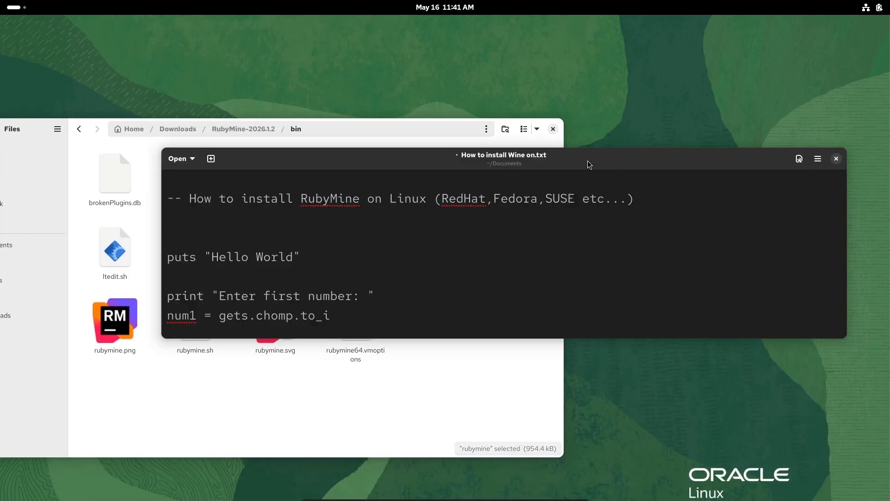
{"action": "key", "text": "super+Right"}
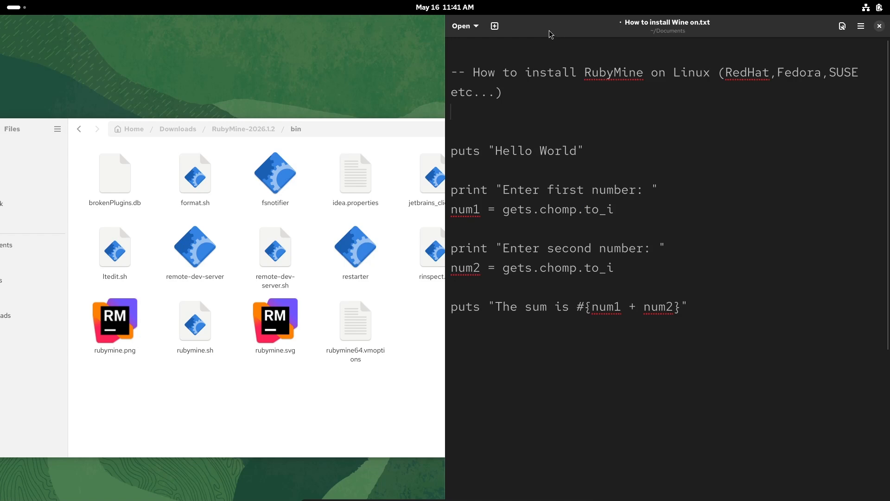
{"action": "left_click_drag", "start_coordinate": [550, 31], "coordinate": [826, 111]}
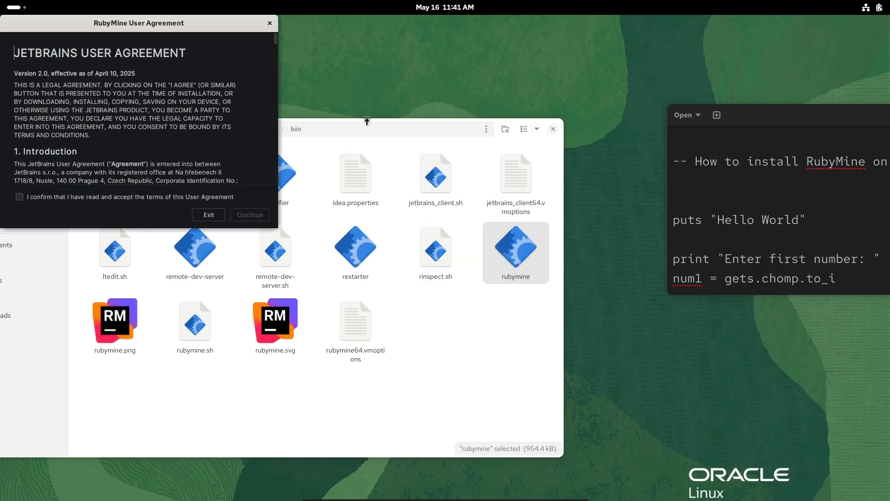
- Close the file manager and complete the first-run dialogs, accepting the JetBrains User Agreement and declining to send anonymous statistics
{"action": "left_click", "coordinate": [553, 129]}
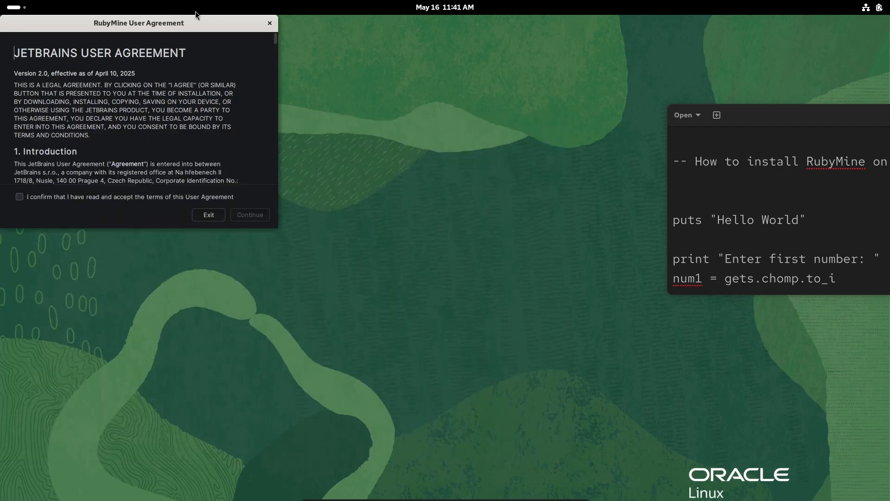
{"action": "left_click_drag", "start_coordinate": [132, 24], "coordinate": [427, 73]}
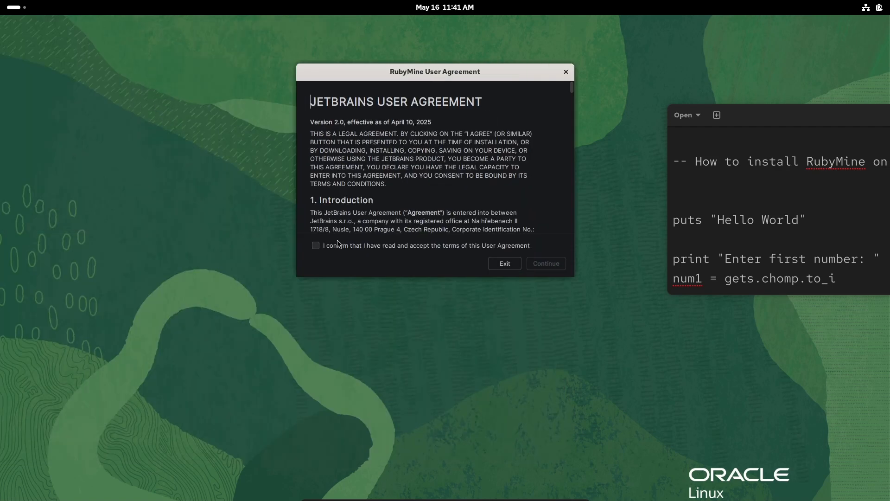
{"action": "left_click", "coordinate": [316, 246]}
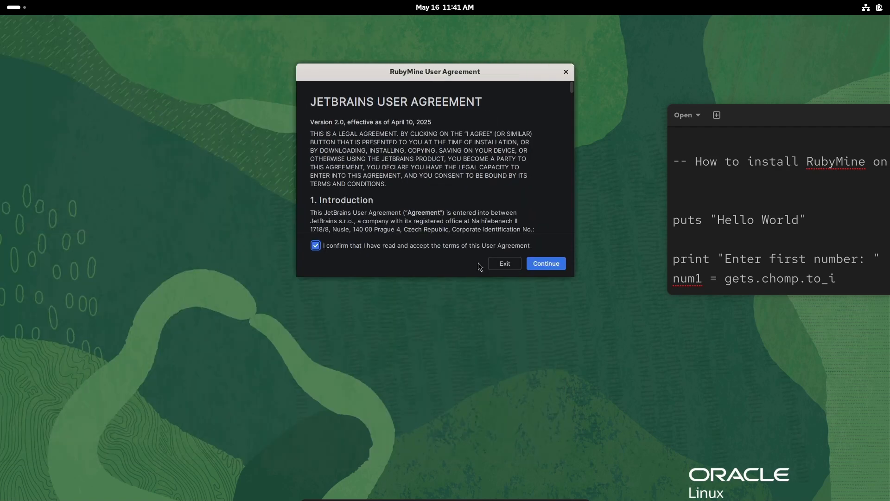
{"action": "left_click", "coordinate": [534, 265]}
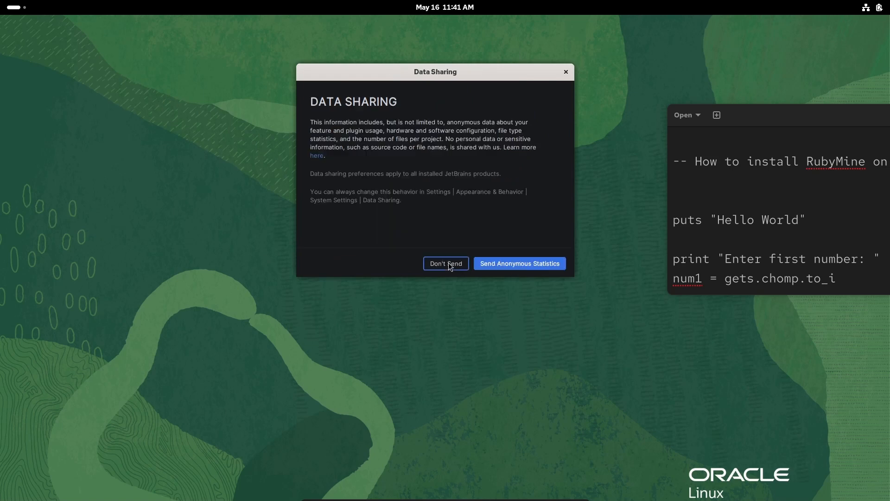
{"action": "left_click", "coordinate": [449, 263]}
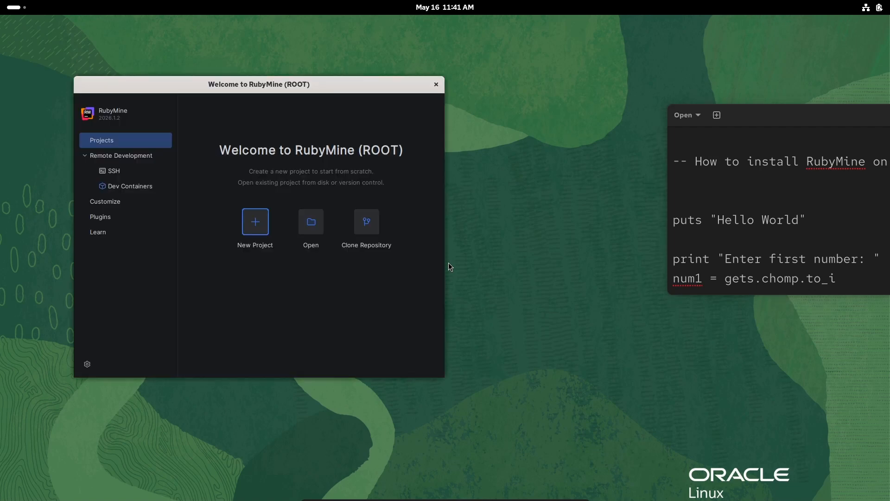
- Start a new empty Ruby project and set its interpreter to /usr/bin/ruby
{"action": "left_click", "coordinate": [255, 223]}
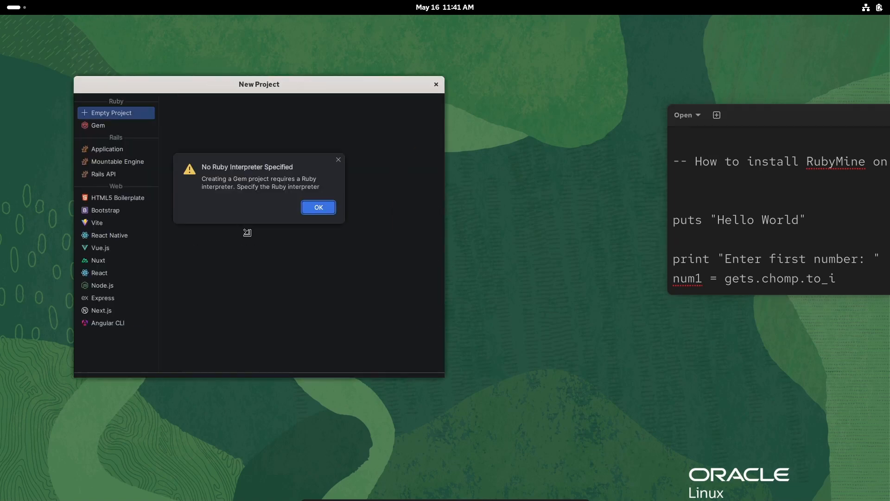
{"action": "left_click", "coordinate": [315, 211]}
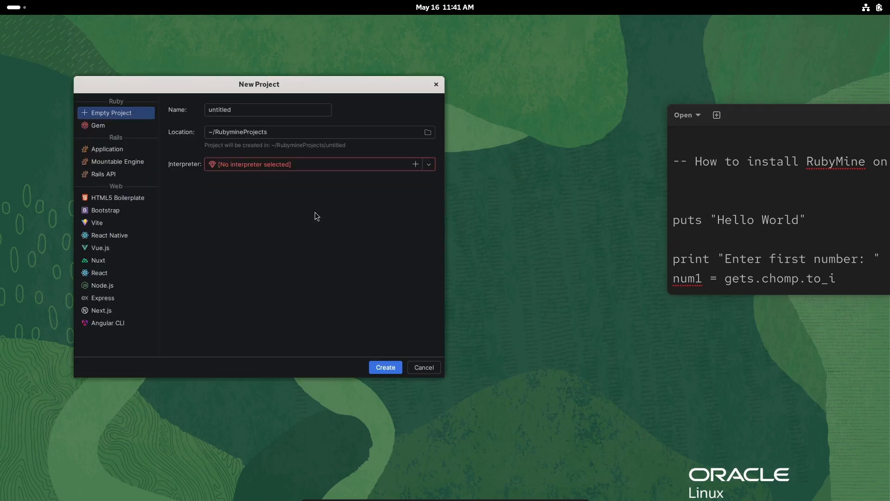
{"action": "left_click", "coordinate": [418, 165]}
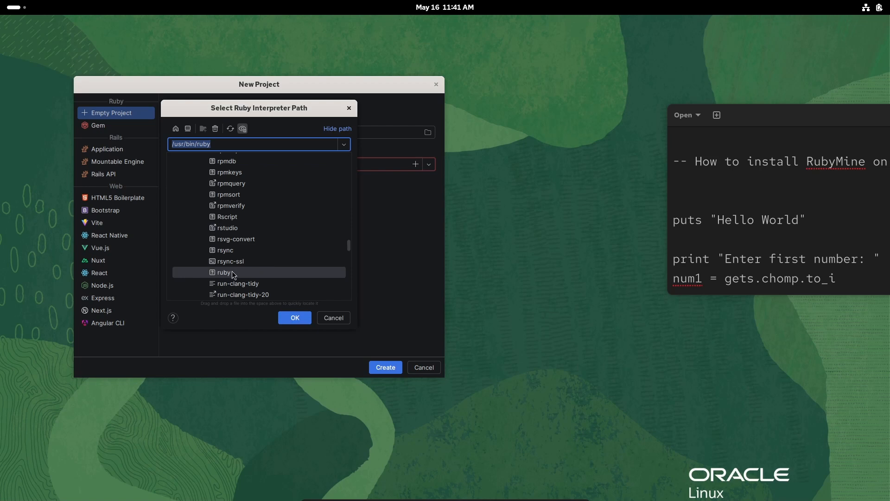
{"action": "left_click", "coordinate": [295, 319]}
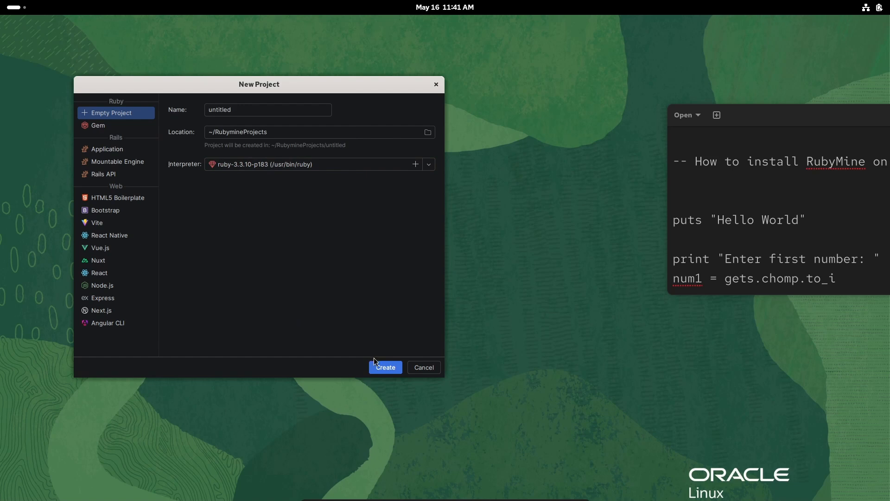
- Name the project RubyApp, create it and dismiss the RubyMine AI offer
{"action": "left_click", "coordinate": [236, 110]}
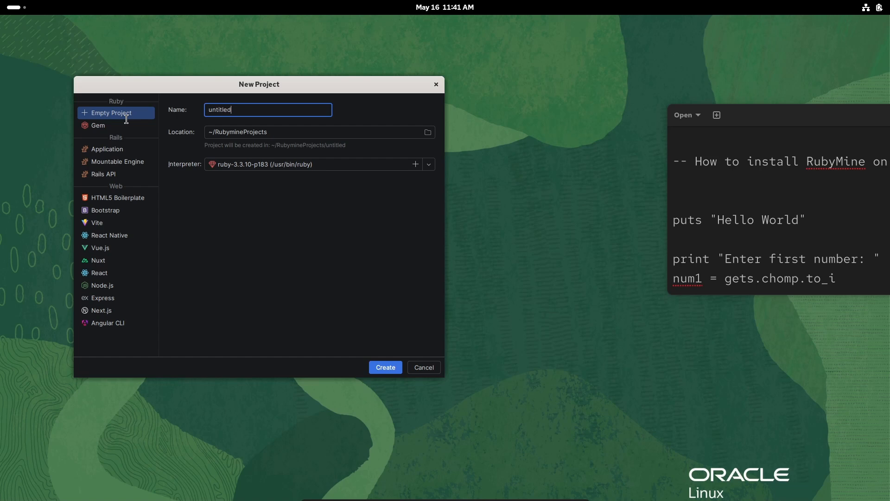
{"action": "key", "text": "ctrl+a"}
{"action": "type", "text": "RubyApp"}
{"action": "left_click", "coordinate": [379, 369]}
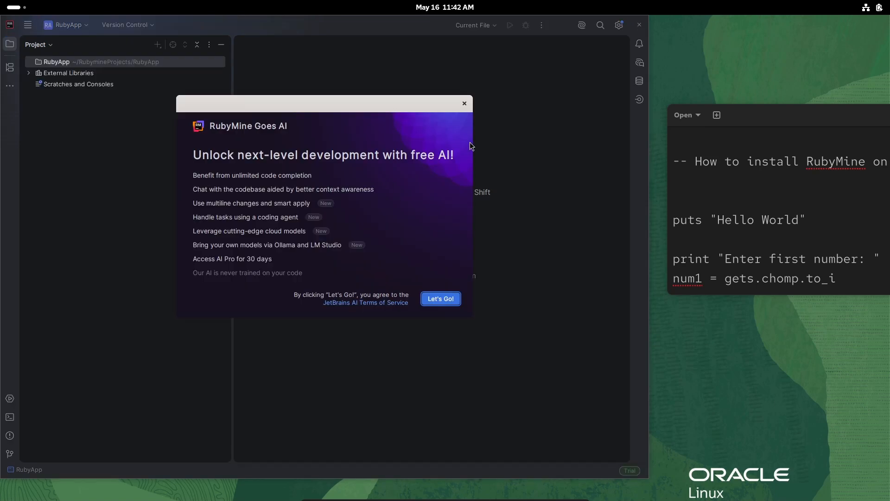
{"action": "left_click", "coordinate": [465, 103]}
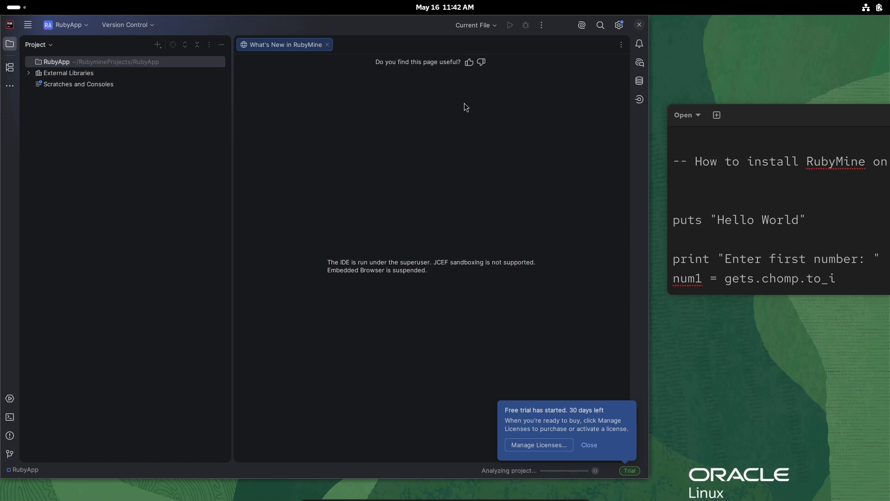
- Add a new Ruby file named Test to the RubyApp project folder, using the plain File type
{"action": "right_click", "coordinate": [67, 64]}
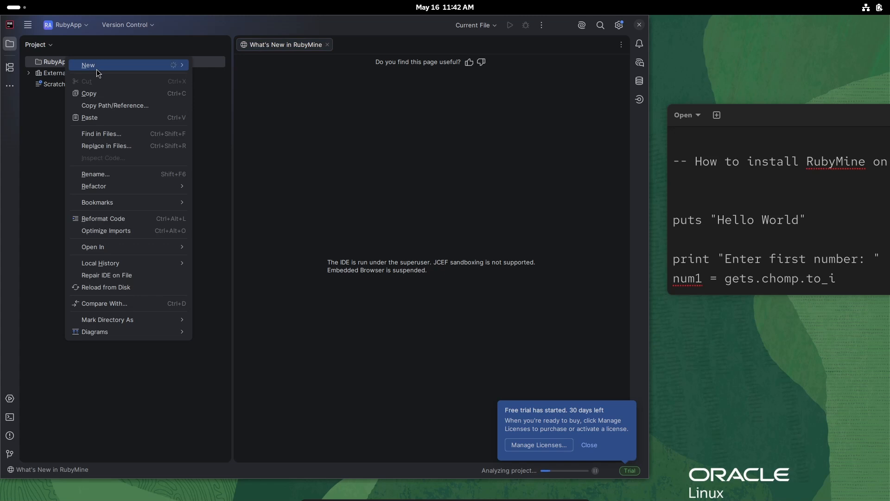
{"action": "mouse_move", "coordinate": [98, 70]}
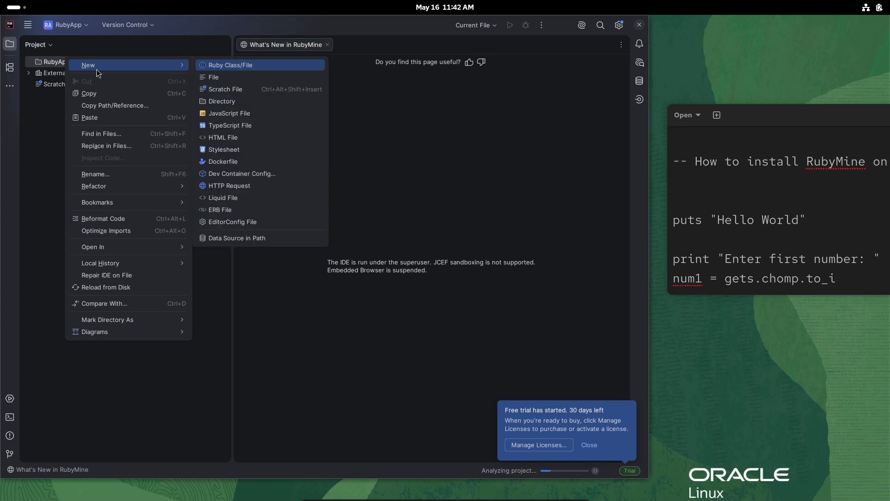
{"action": "left_click", "coordinate": [234, 72]}
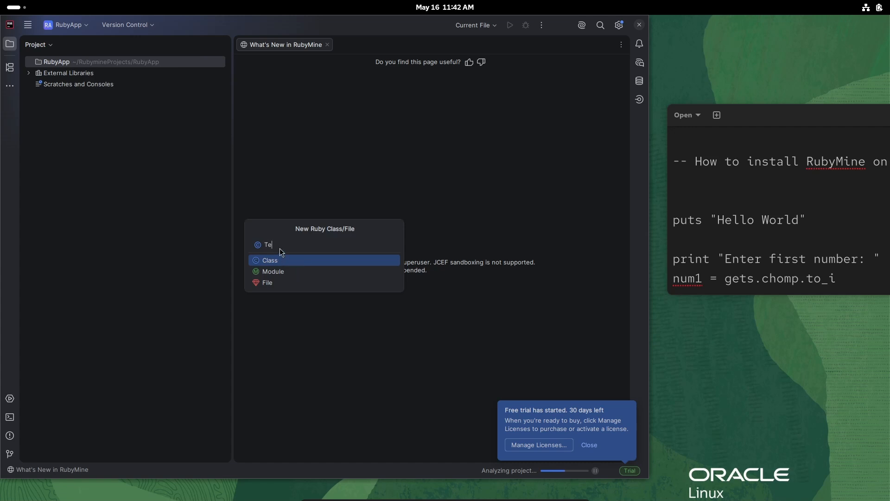
{"action": "key", "text": "Down"}
{"action": "key", "text": "Down"}
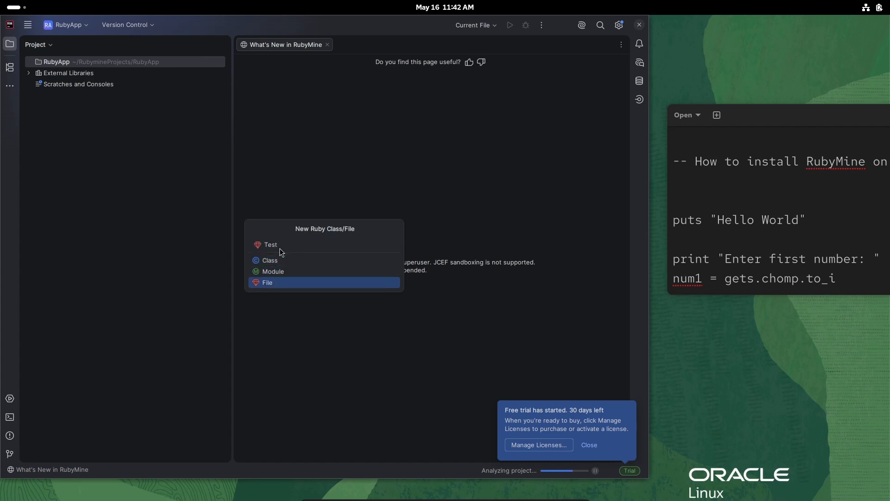
{"action": "key", "text": "Return"}
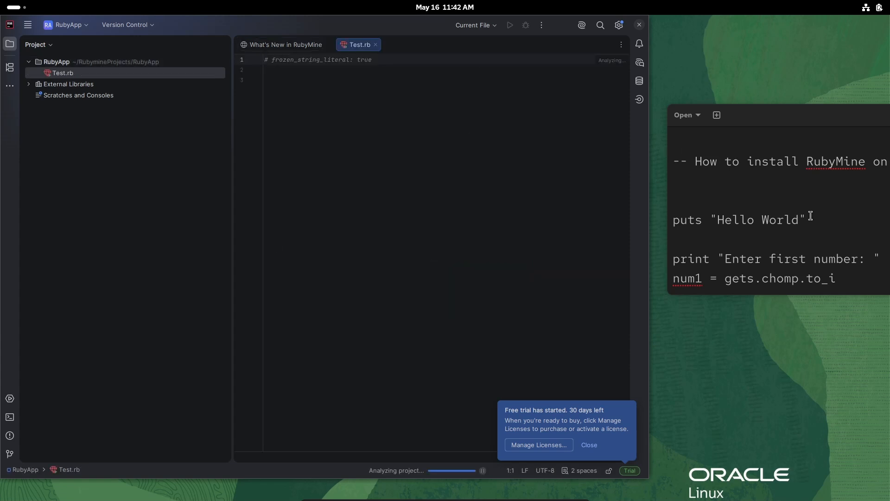
- Copy the puts "Hello World" line from the text note into line 3 of Test.rb and run it as Test.rb
{"action": "left_click_drag", "start_coordinate": [811, 217], "coordinate": [667, 219]}
{"action": "key", "text": "ctrl+c"}
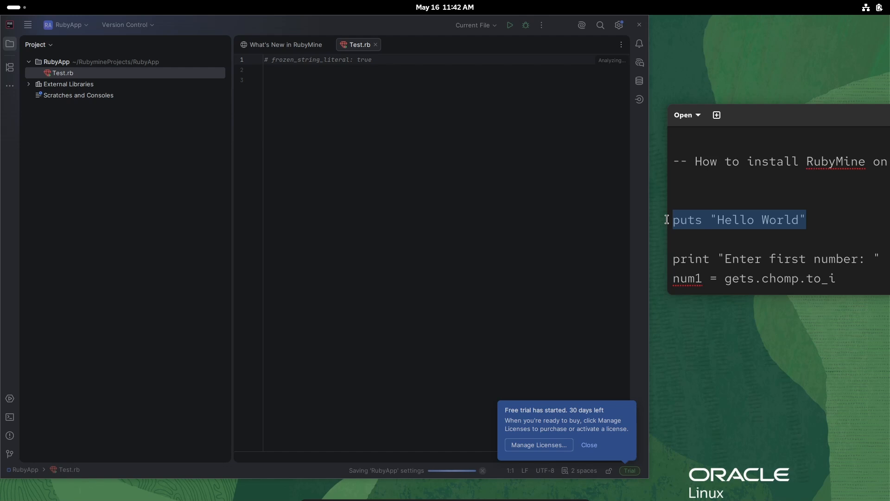
{"action": "left_click", "coordinate": [342, 103]}
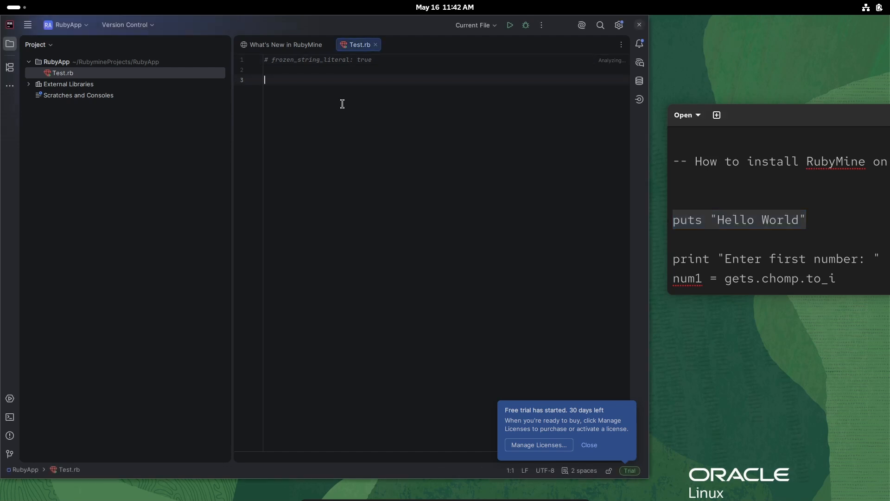
{"action": "key", "text": "ctrl+v"}
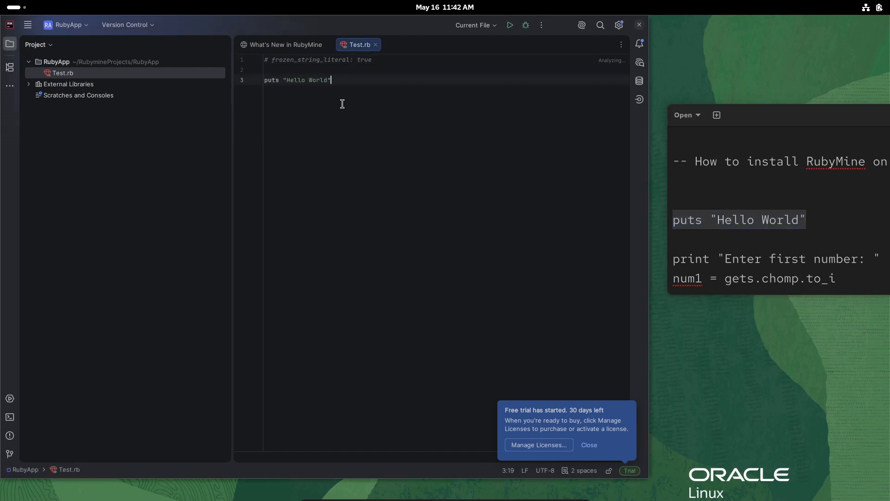
{"action": "left_click", "coordinate": [511, 26]}
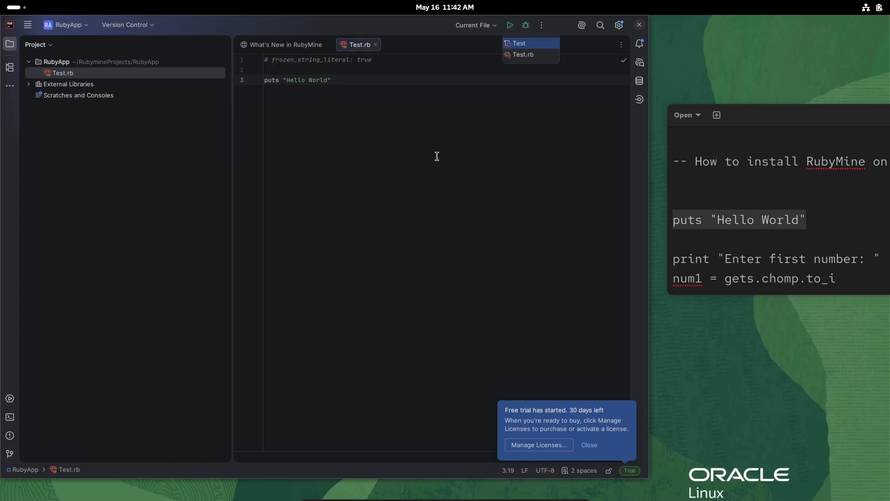
{"action": "left_click", "coordinate": [524, 55]}
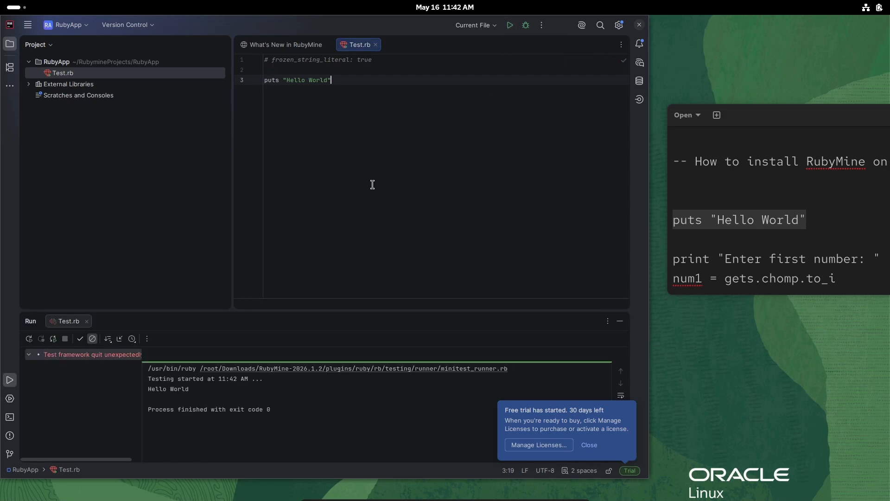
- Replace all code in Test.rb with the two-number sum script copied from the text note
{"action": "left_click", "coordinate": [769, 118]}
{"action": "double_click", "coordinate": [770, 118]}
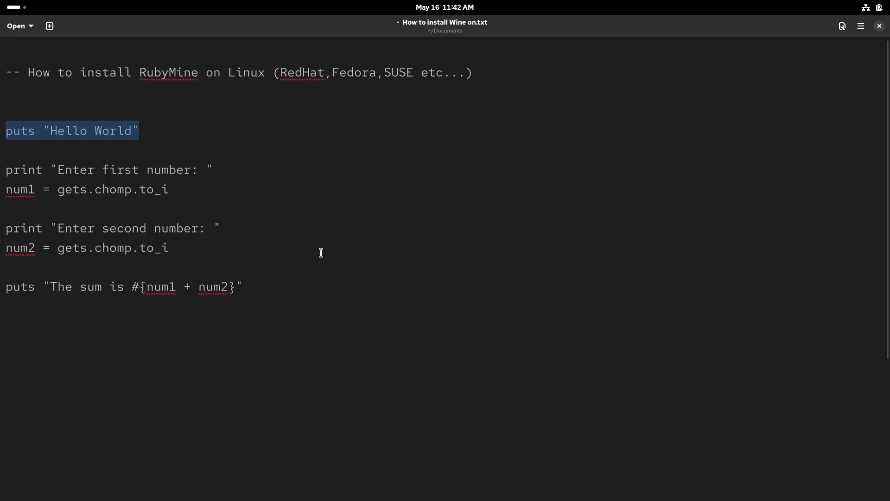
{"action": "left_click_drag", "start_coordinate": [251, 284], "coordinate": [1, 177]}
{"action": "key", "text": "ctrl+c"}
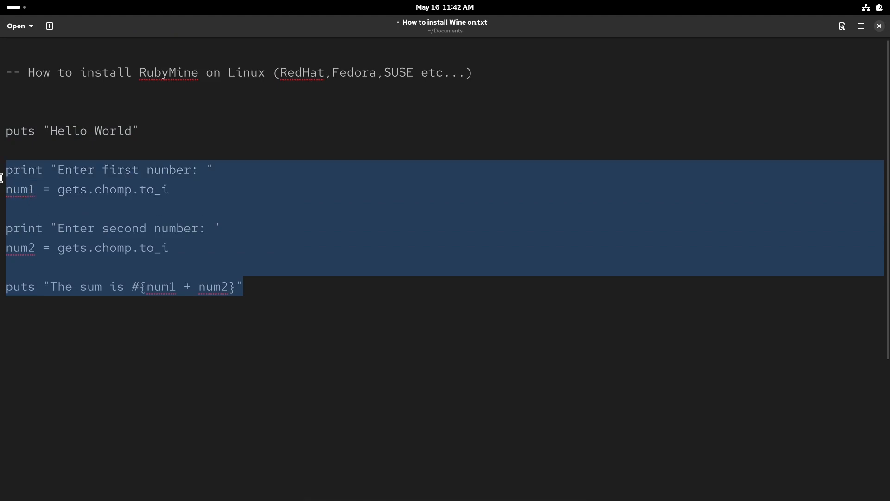
{"action": "double_click", "coordinate": [287, 22]}
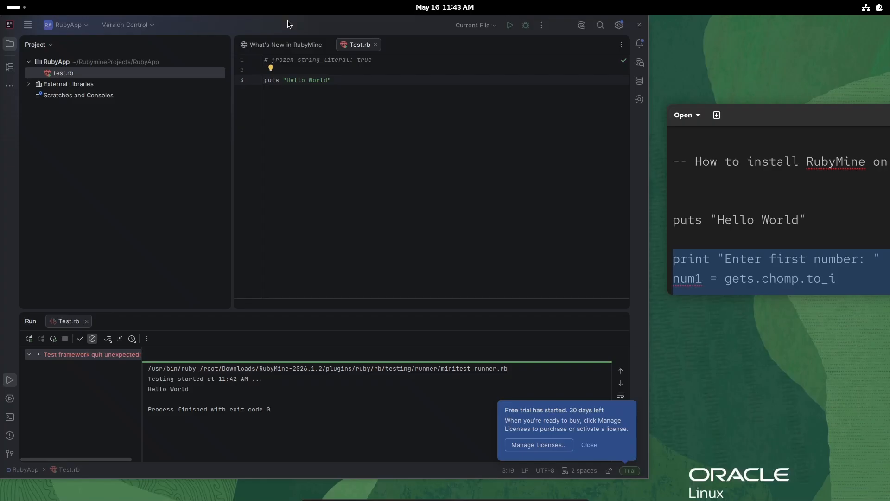
{"action": "left_click", "coordinate": [365, 103]}
{"action": "key", "text": "ctrl+a"}
{"action": "key", "text": "ctrl+v"}
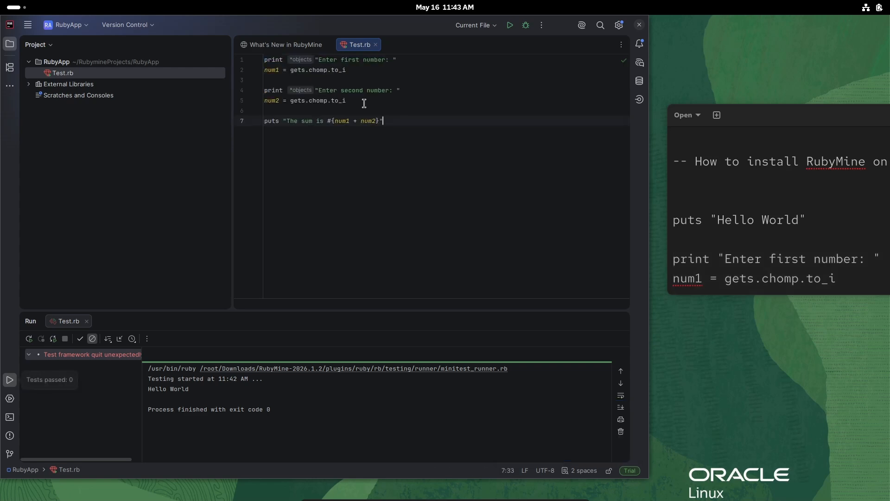
- Run the sum script and enter 9 as the first number and 6 as the second
{"action": "left_click", "coordinate": [509, 25]}
{"action": "left_click", "coordinate": [145, 394]}
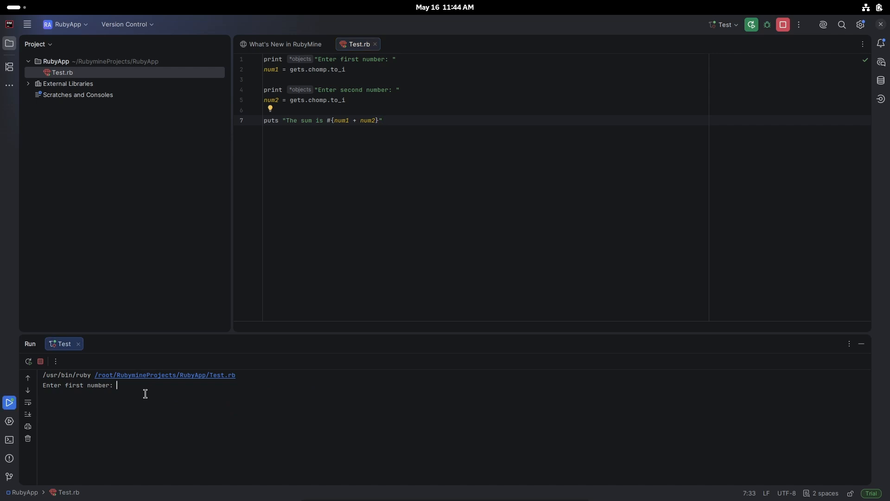
{"action": "type", "text": "9"}
{"action": "key", "text": "Return"}
{"action": "type", "text": "6"}
{"action": "key", "text": "Return"}
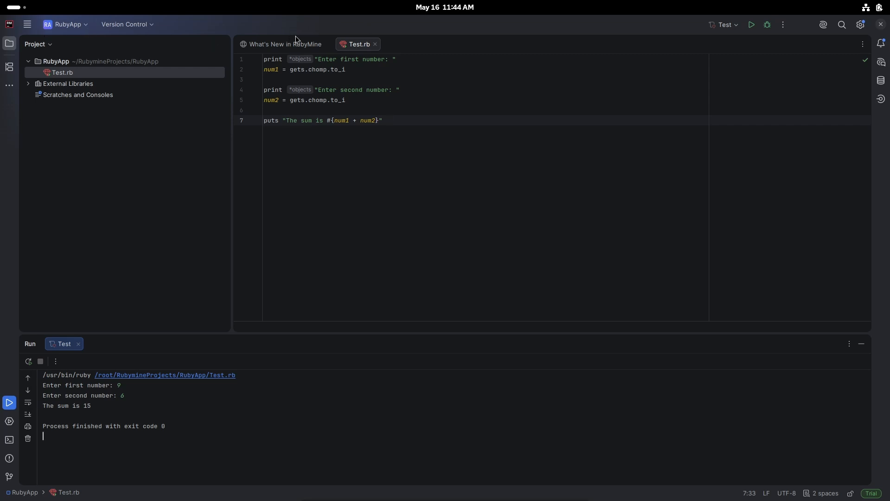
- Restore the maximized RubyMine window to its smaller size and move the text note window over it
{"action": "double_click", "coordinate": [409, 27]}
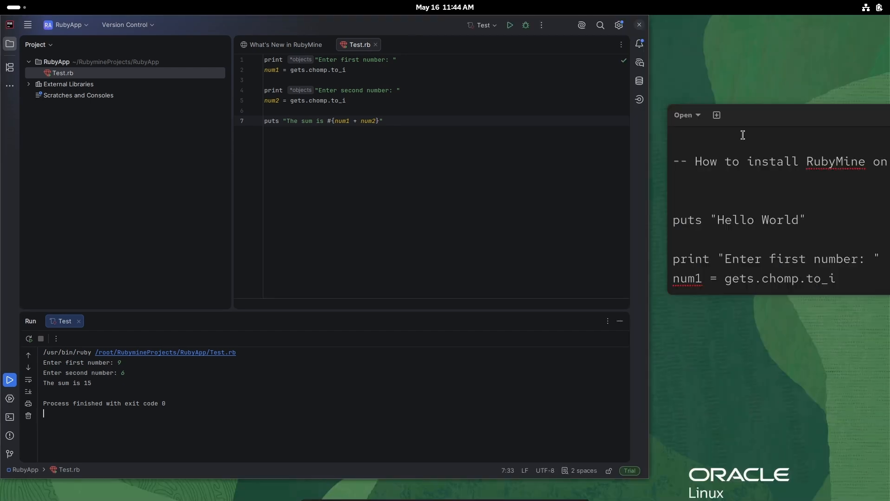
{"action": "left_click", "coordinate": [789, 161]}
{"action": "left_click_drag", "start_coordinate": [795, 122], "coordinate": [511, 96]}
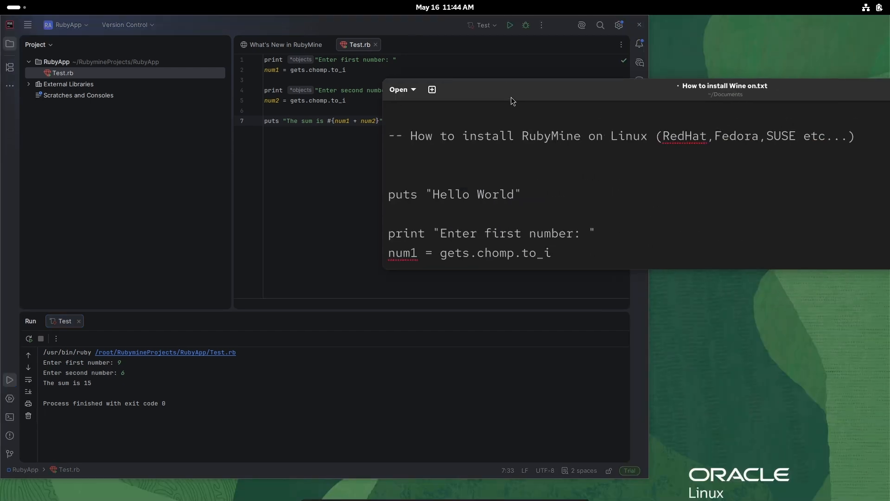